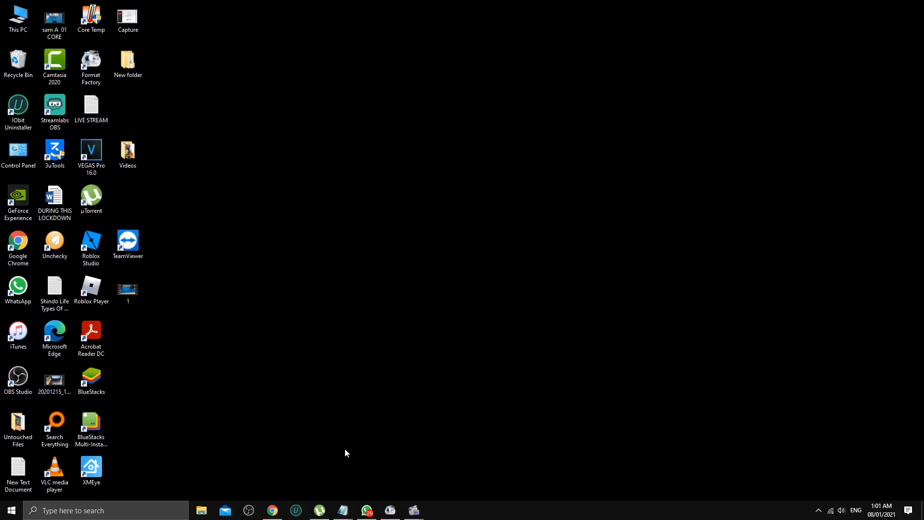
# Open Capture.PNG in Photos and move its window to the upper right of the screen
pyautogui.doubleClick(129, 22)
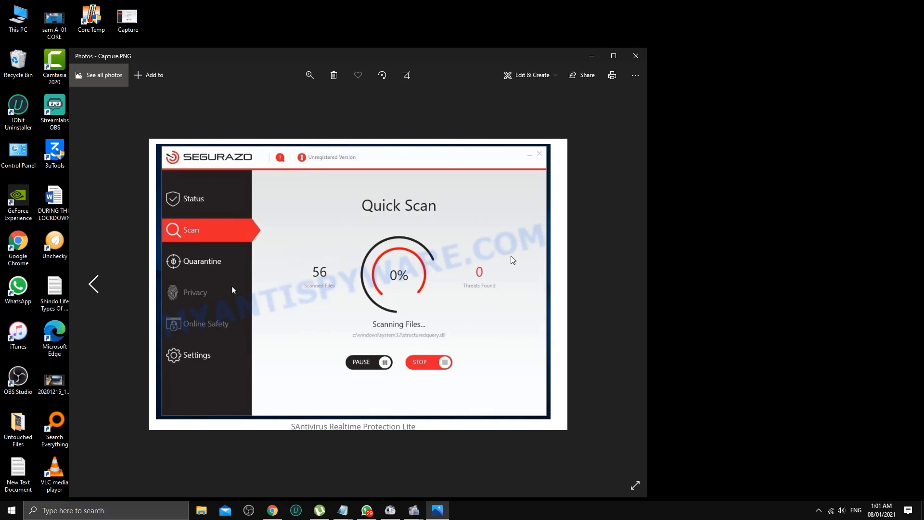
pyautogui.moveTo(415, 58); pyautogui.dragTo(546, 42)
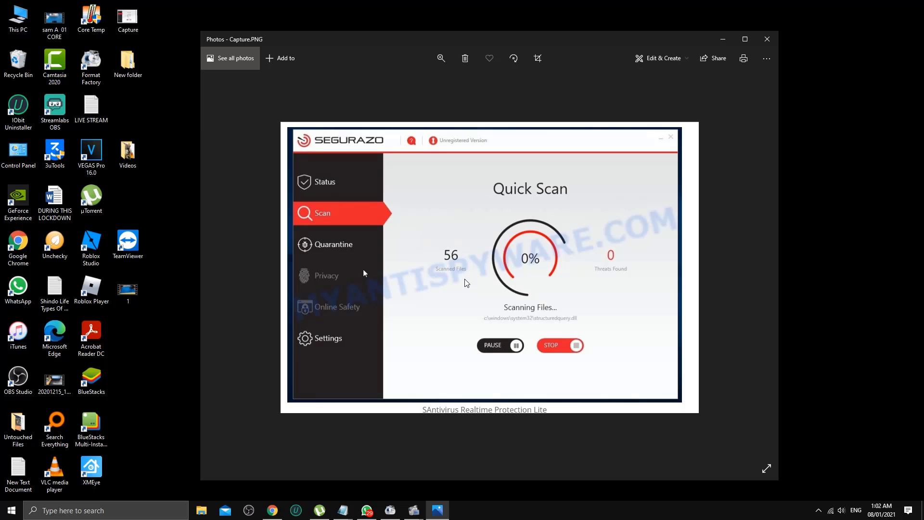
pyautogui.moveTo(375, 42); pyautogui.dragTo(467, 14)
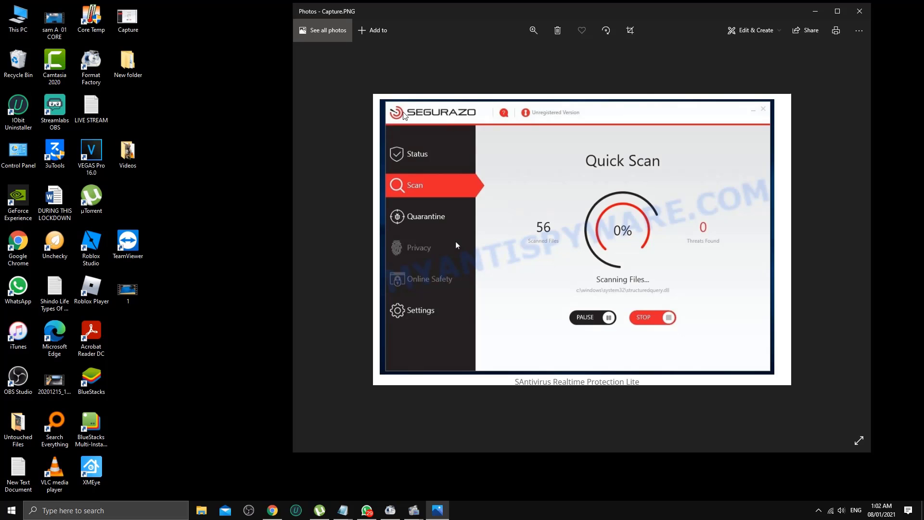
pyautogui.click(27, 162)
pyautogui.doubleClick(27, 160)
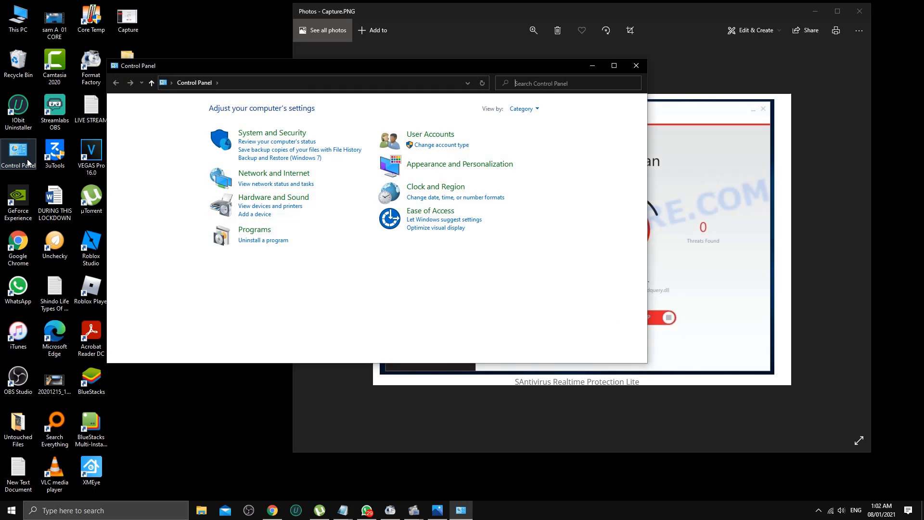
pyautogui.click(260, 242)
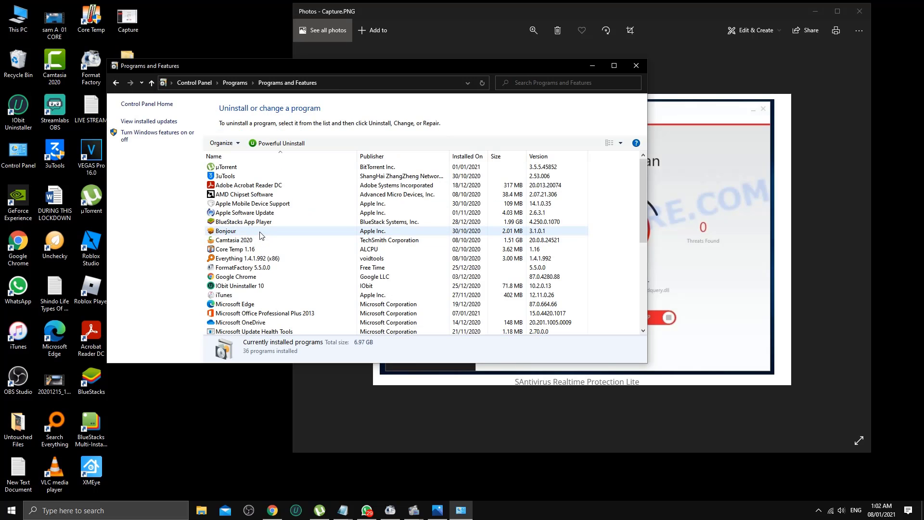
pyautogui.scroll(-5, 261, 233)
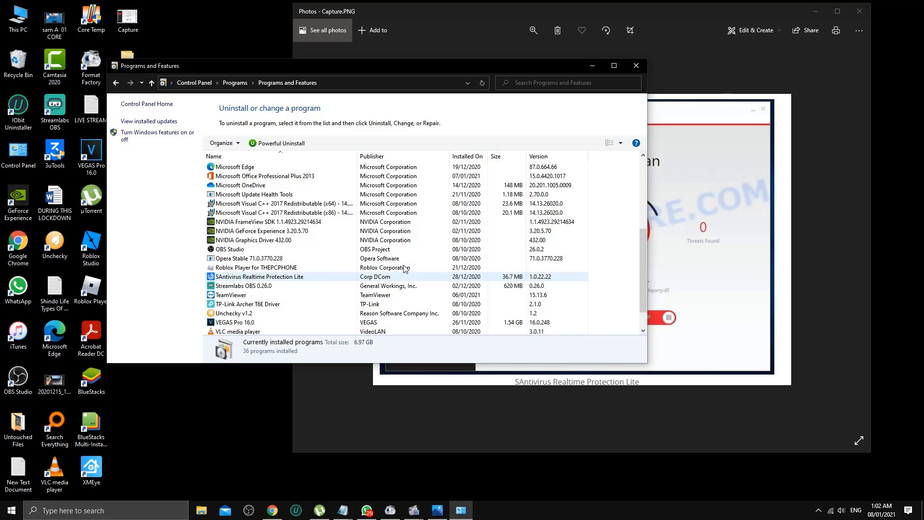
pyautogui.moveTo(641, 256); pyautogui.dragTo(641, 231)
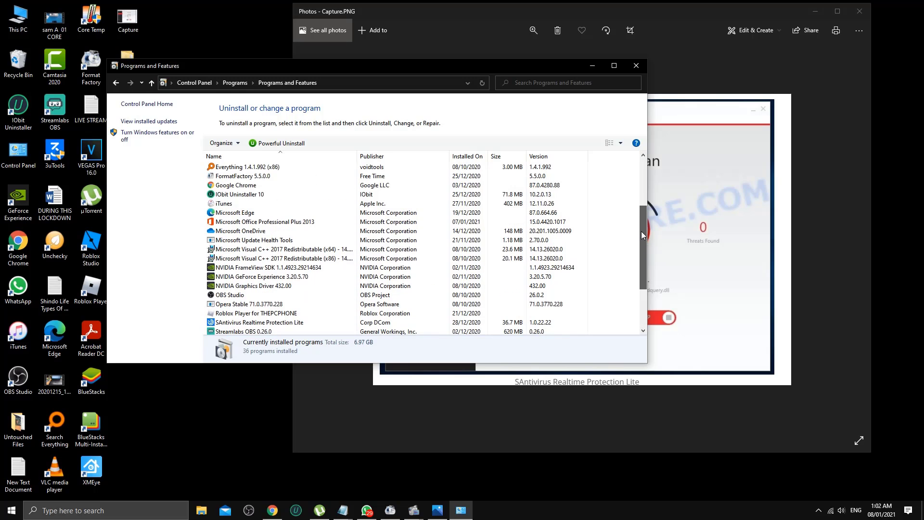
pyautogui.click(637, 67)
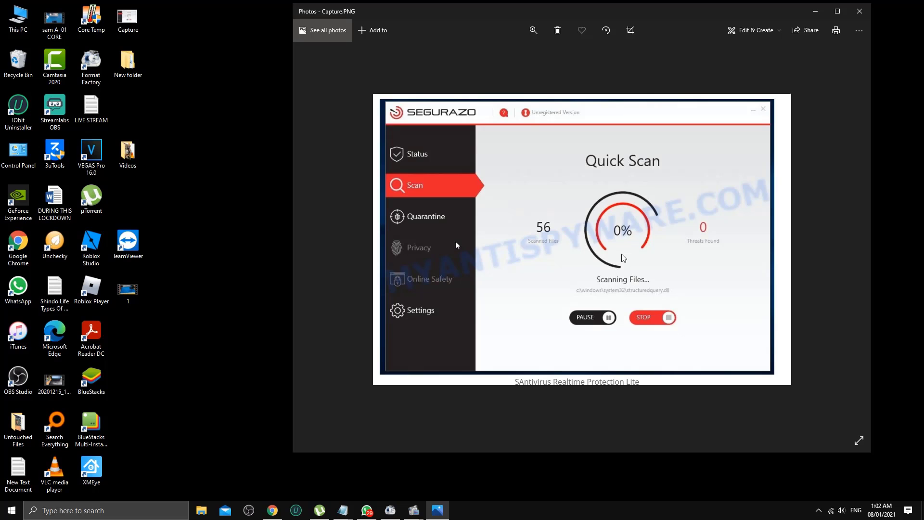
pyautogui.doubleClick(15, 163)
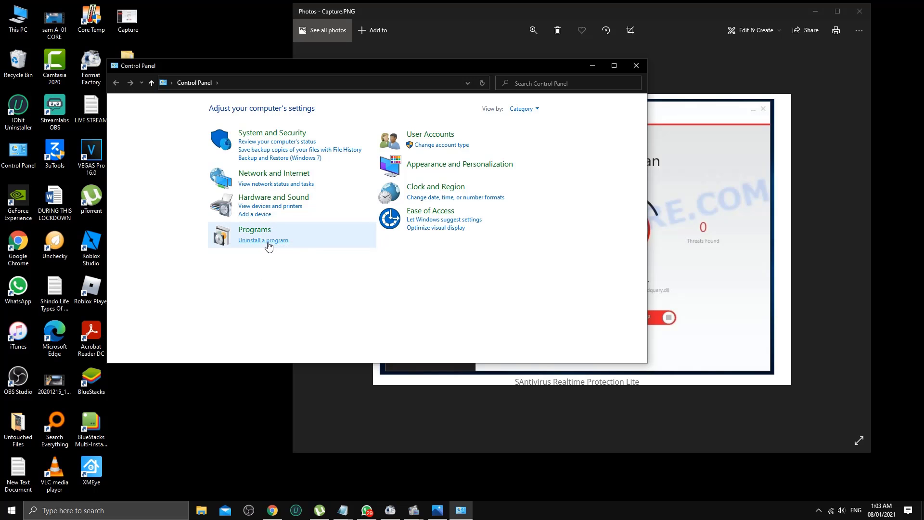
pyautogui.click(269, 241)
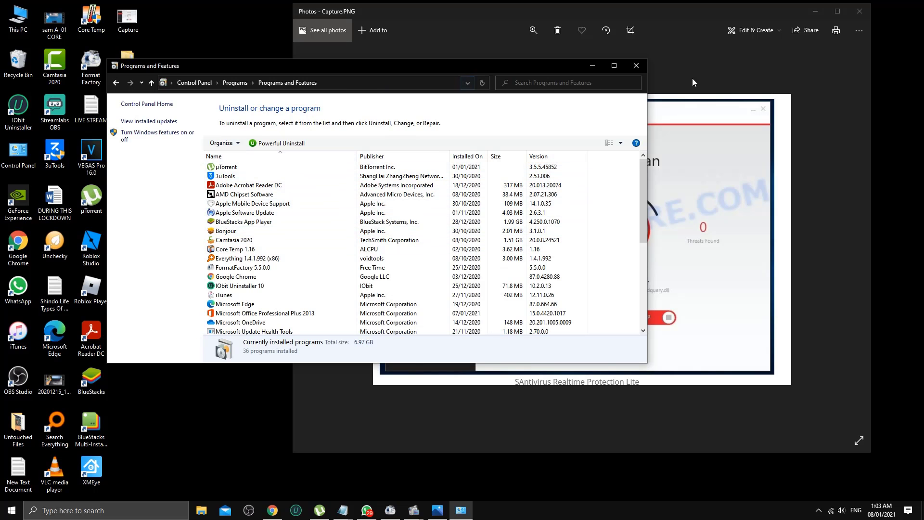
pyautogui.click(636, 66)
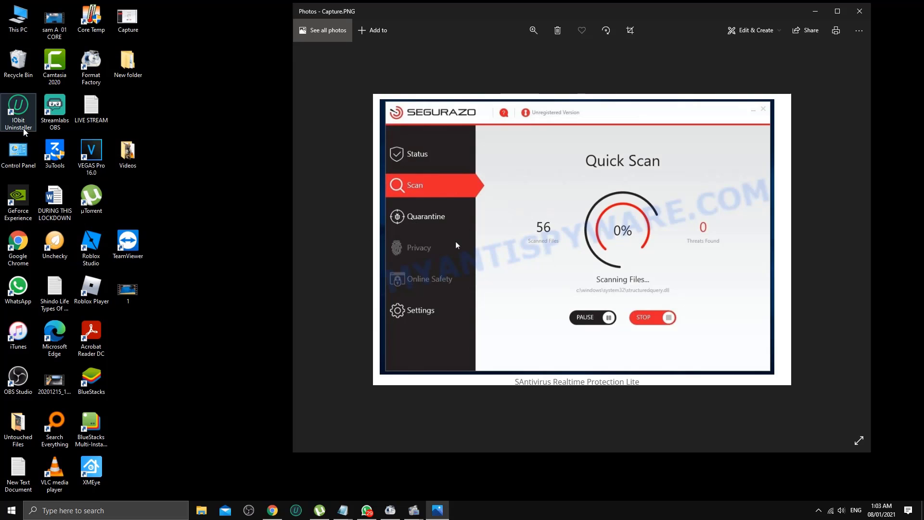
# Launch IObit Uninstaller and scroll All Programs down to SAntivirus Realtime Protection Lite
pyautogui.doubleClick(23, 113)
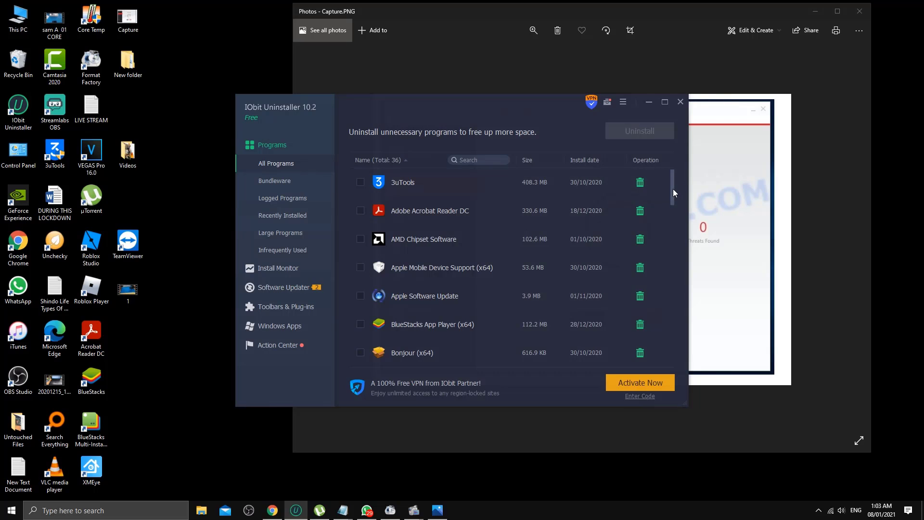
pyautogui.moveTo(673, 188); pyautogui.dragTo(675, 305)
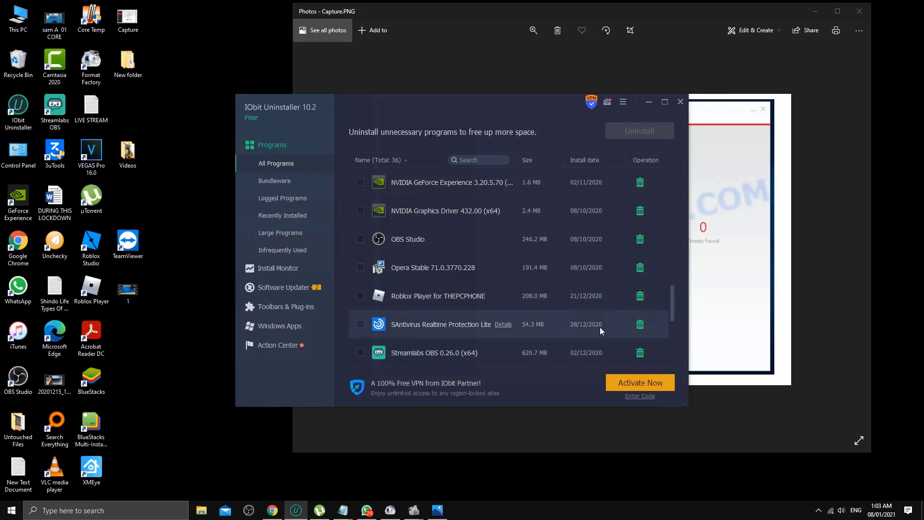
# Uninstall SAntivirus Realtime Protection Lite with 'Automatically remove residual files' kept on
pyautogui.click(360, 325)
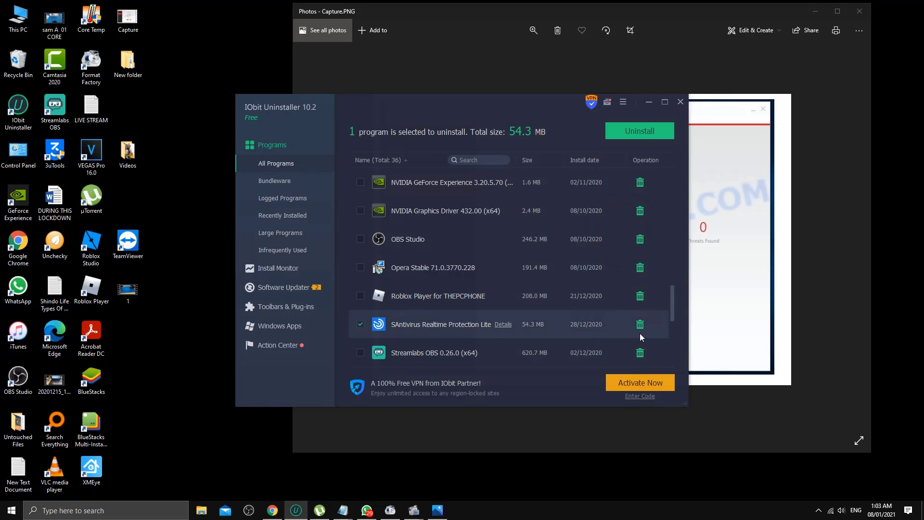
pyautogui.click(645, 132)
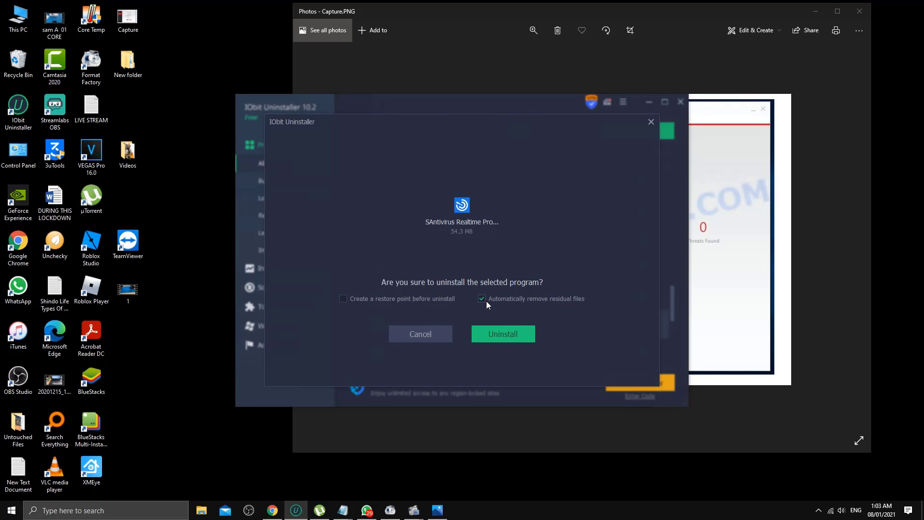
pyautogui.click(492, 337)
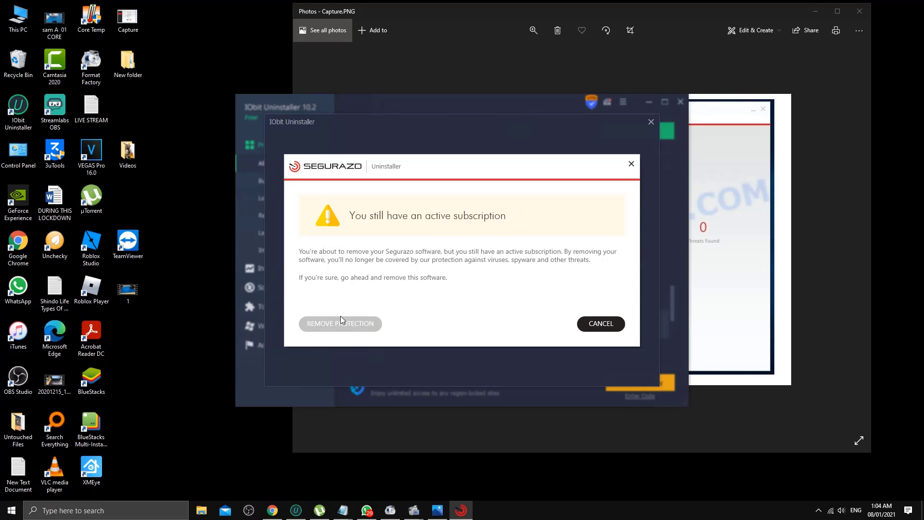
# Remove Segurazo protection despite the subscription warning, then postpone the locked-files restart
pyautogui.click(331, 329)
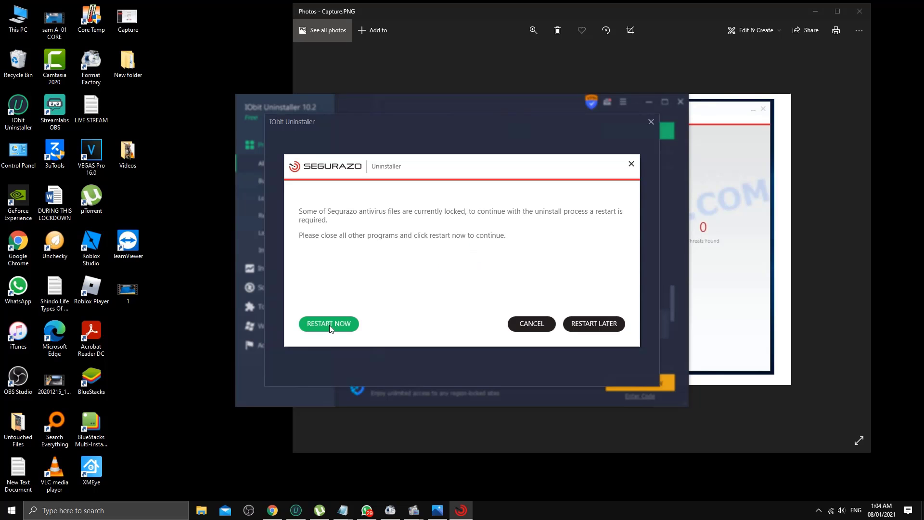
pyautogui.click(330, 328)
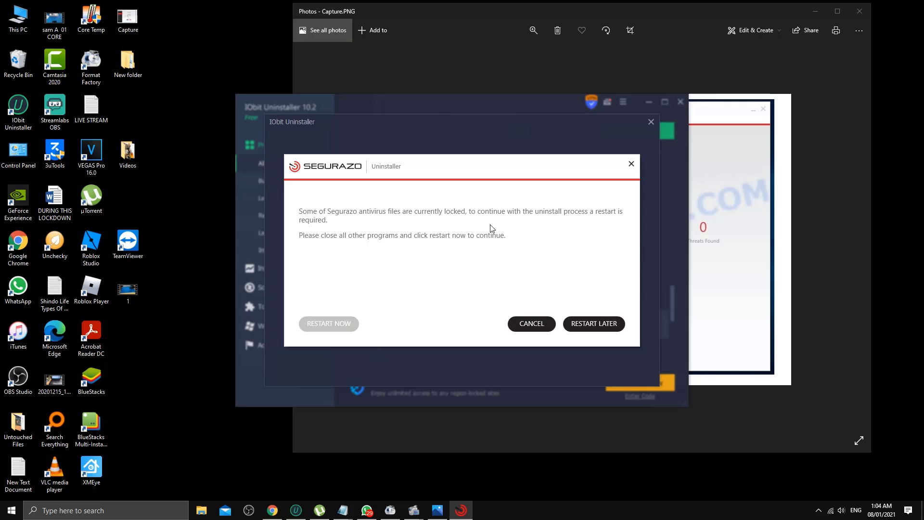
pyautogui.moveTo(489, 161); pyautogui.dragTo(694, 44)
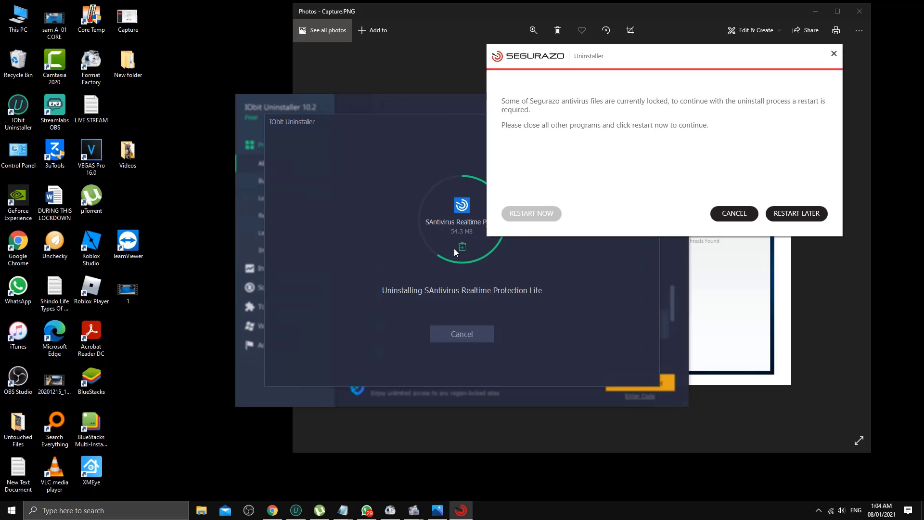
pyautogui.click(795, 219)
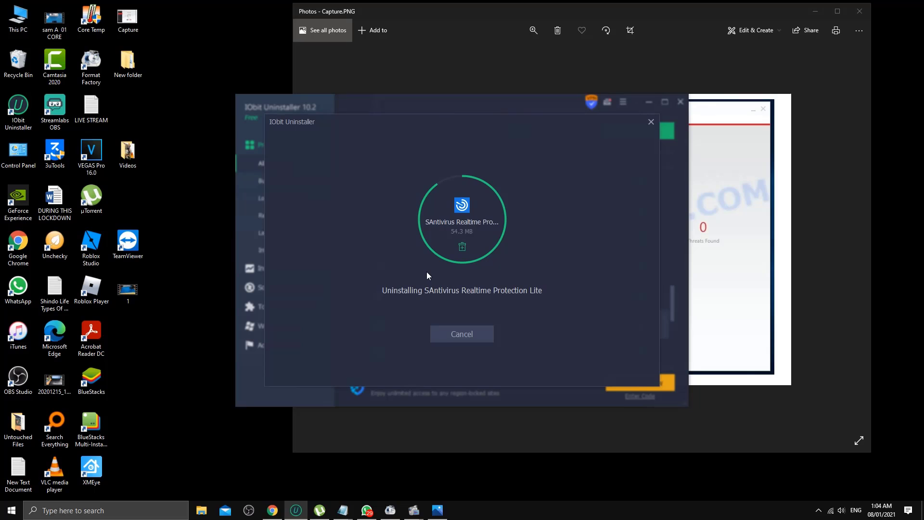
pyautogui.doubleClick(19, 163)
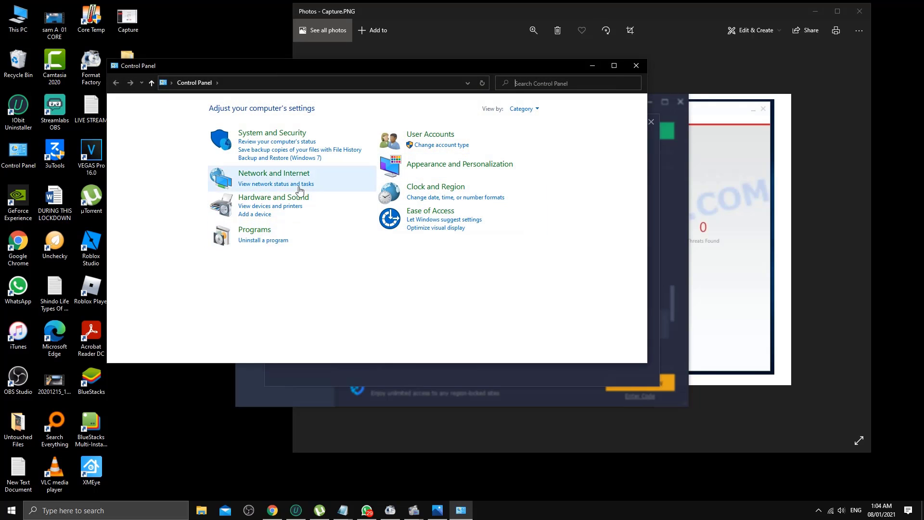
pyautogui.click(640, 69)
pyautogui.doubleClick(19, 22)
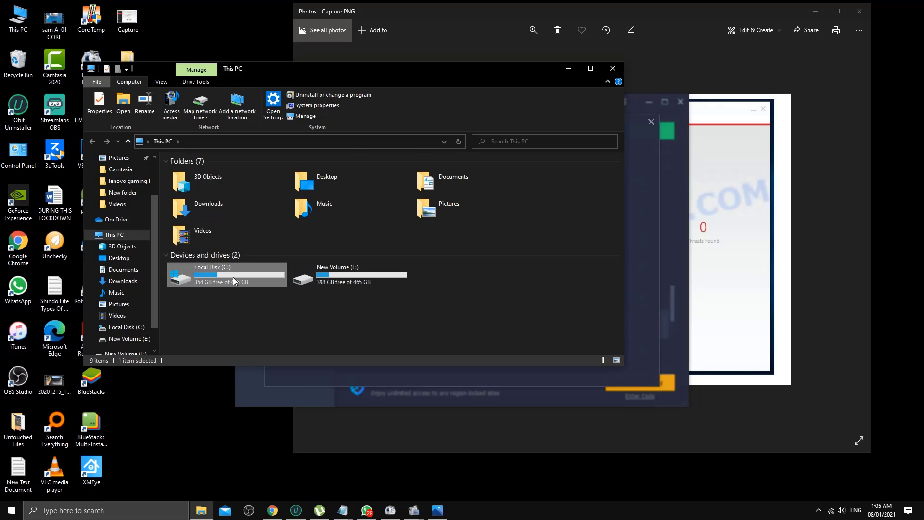
pyautogui.doubleClick(233, 277)
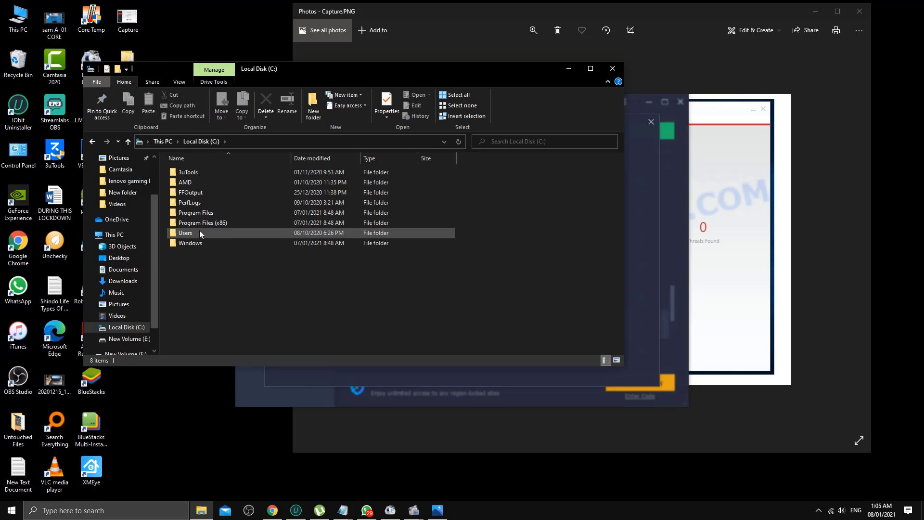
pyautogui.doubleClick(204, 225)
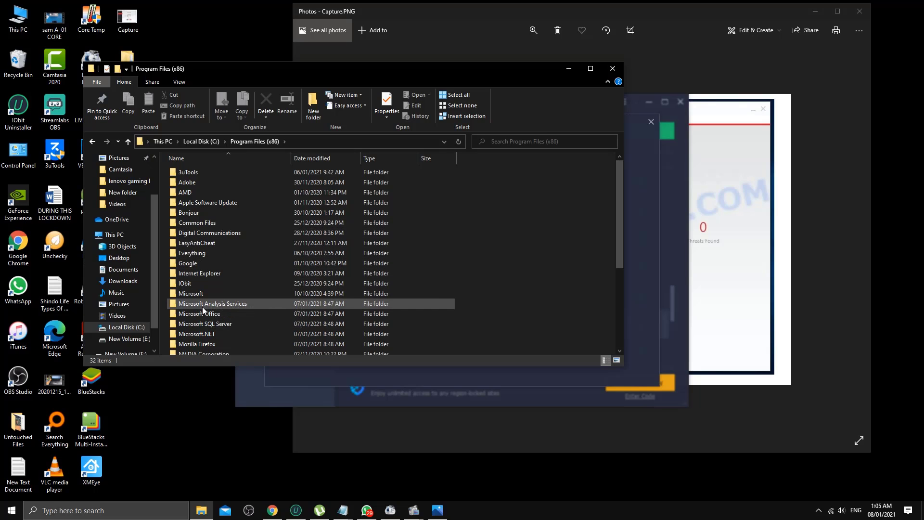
pyautogui.click(612, 69)
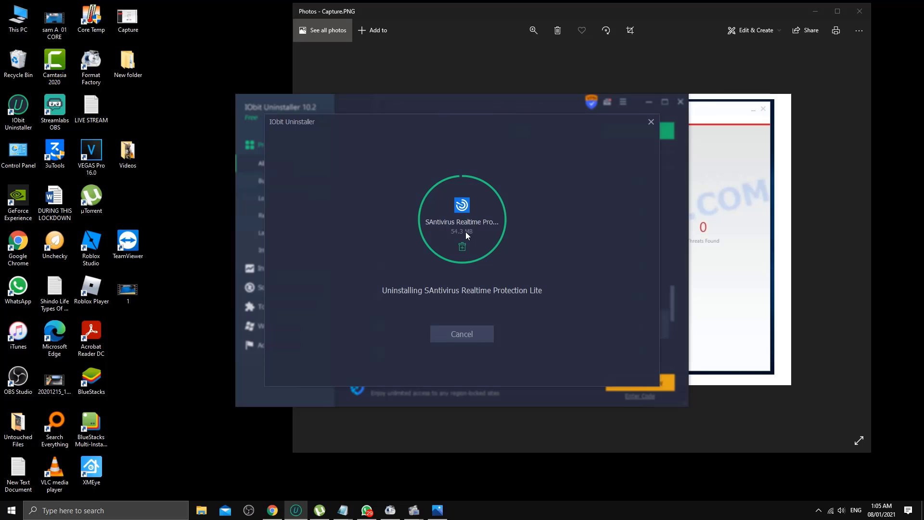
# Shift the uninstall progress dialog left, glance at the Photos screenshot, then return to IObit
pyautogui.moveTo(414, 509)
pyautogui.moveTo(415, 116); pyautogui.dragTo(233, 121)
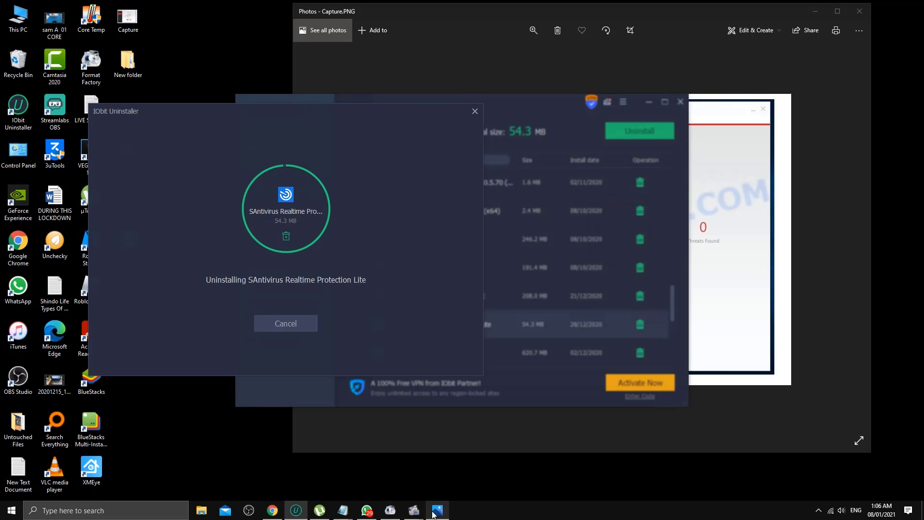
pyautogui.rightClick(493, 516)
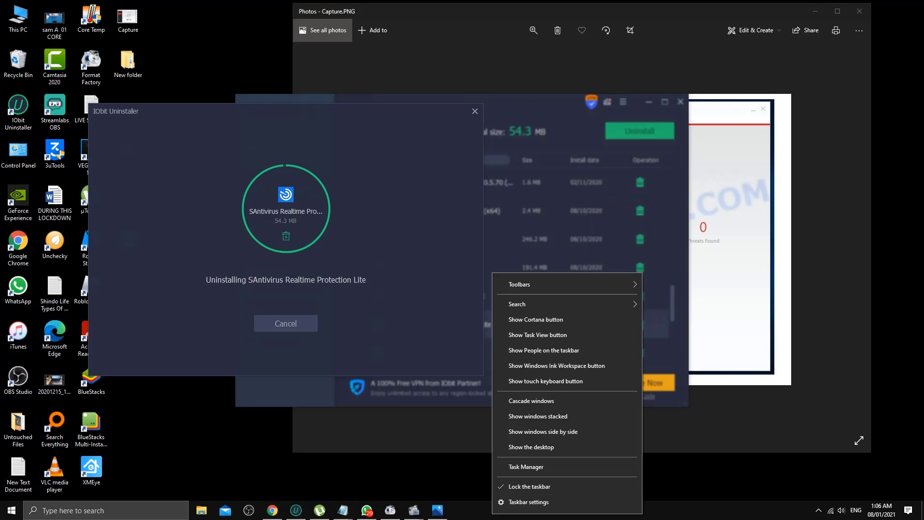
pyautogui.click(447, 487)
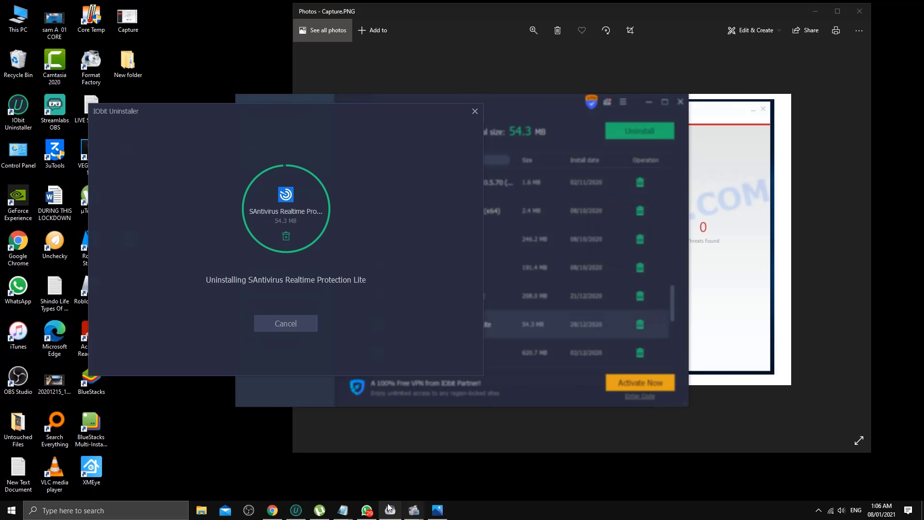
pyautogui.click(692, 218)
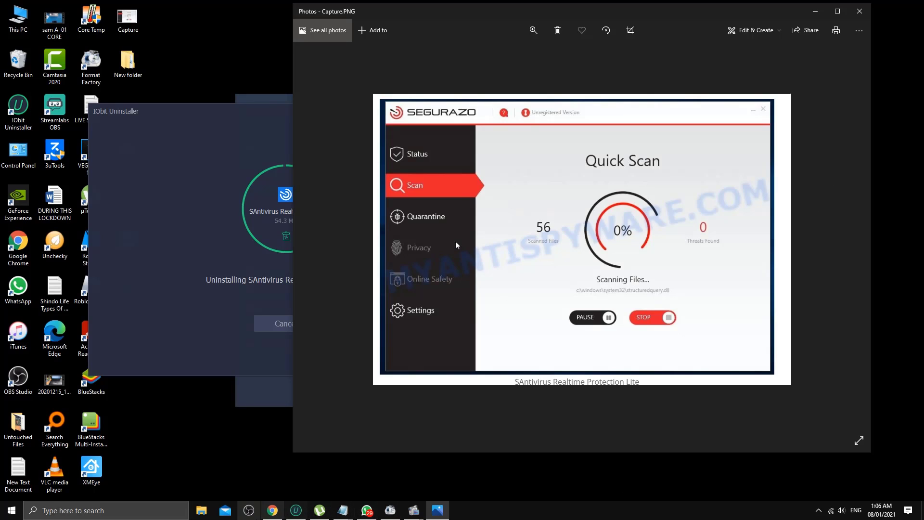
pyautogui.click(162, 304)
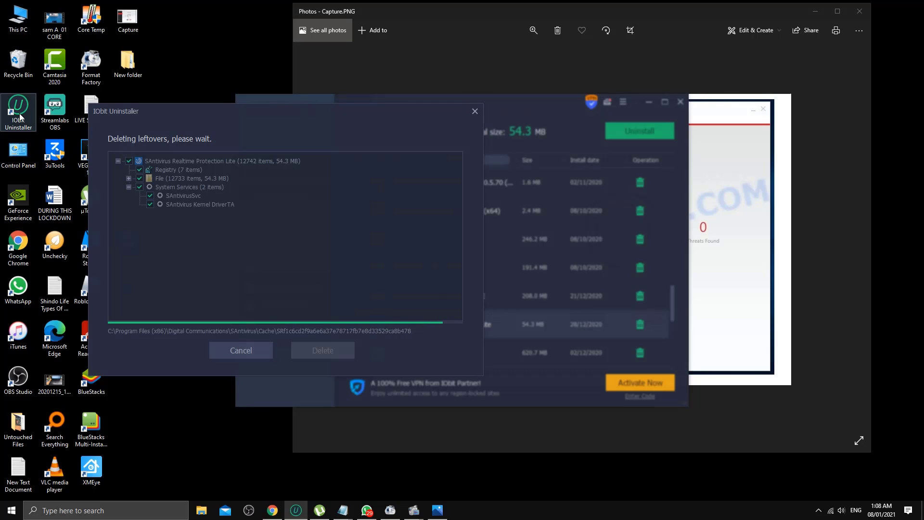
# Review the installed programs in Control Panel's Programs and Features, then close it
pyautogui.doubleClick(18, 144)
pyautogui.click(262, 239)
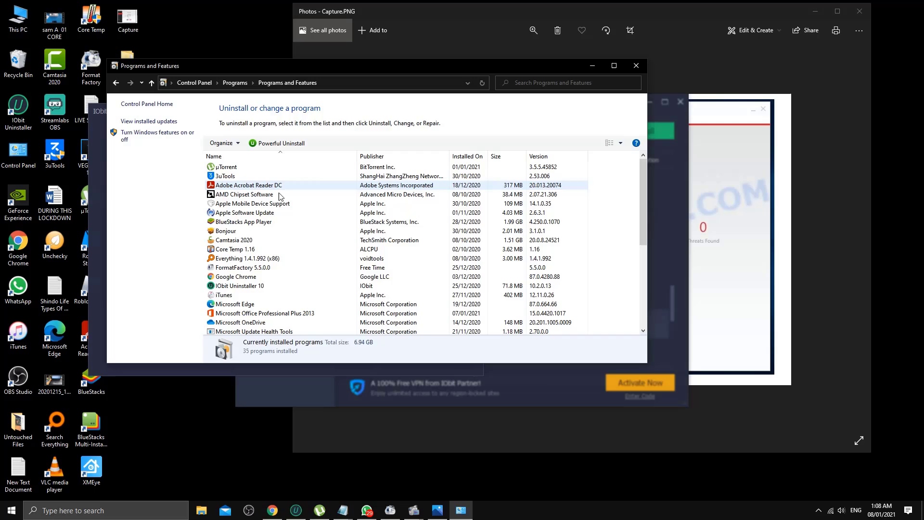
pyautogui.click(637, 68)
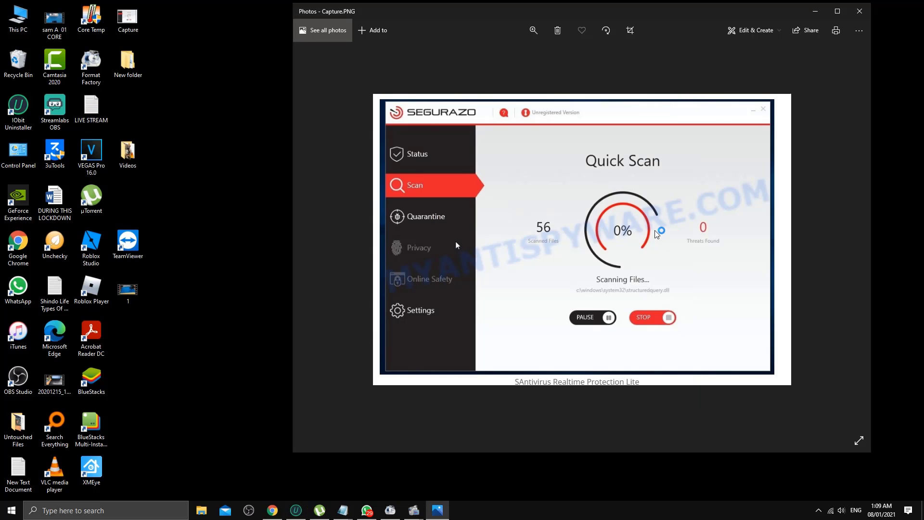
# Close Photos, check Programs and Features' 35 entries for SAntivirus, then close it
pyautogui.click(860, 13)
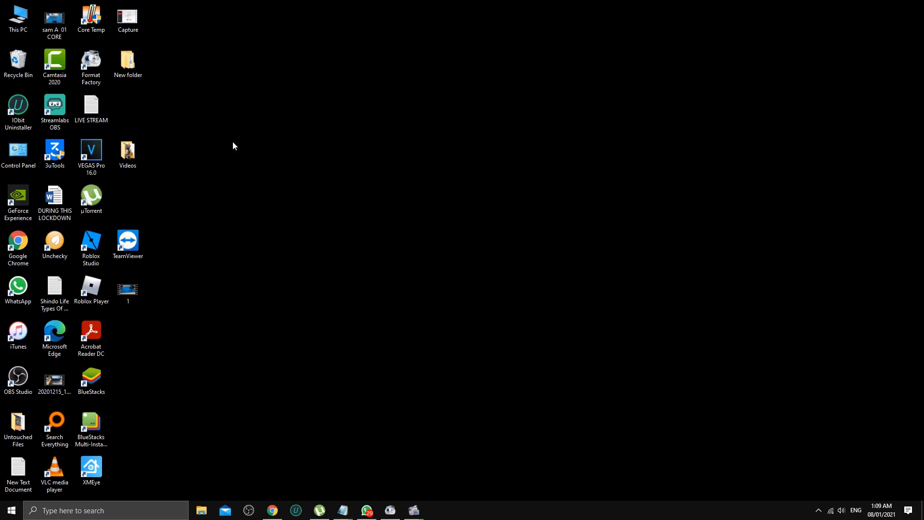
pyautogui.doubleClick(18, 151)
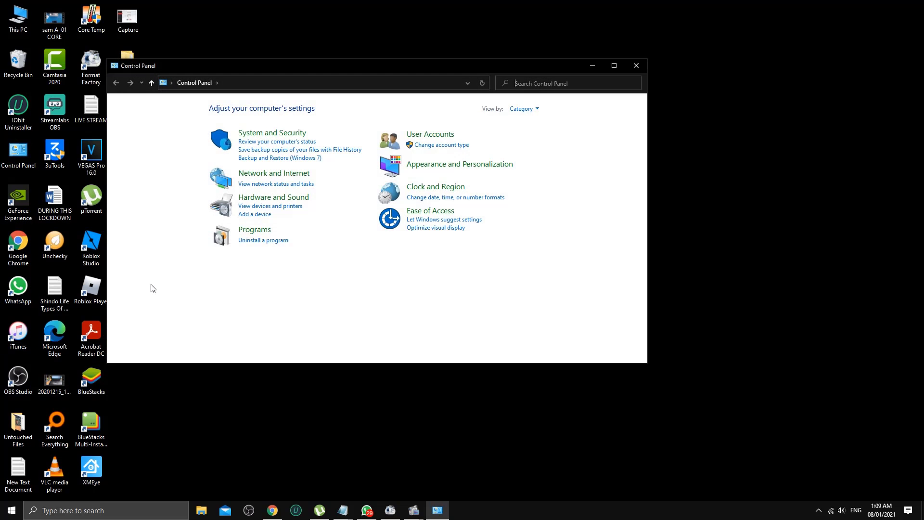
pyautogui.click(250, 241)
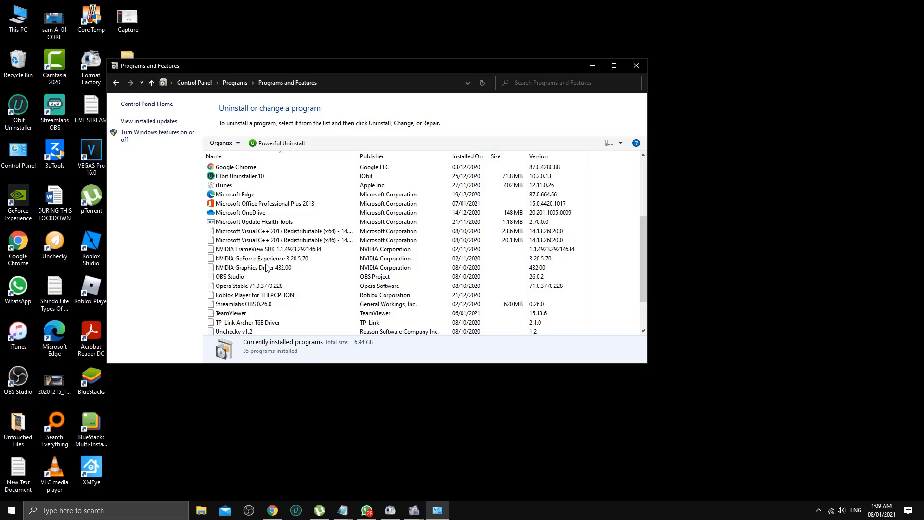
pyautogui.scroll(-2, 263, 318)
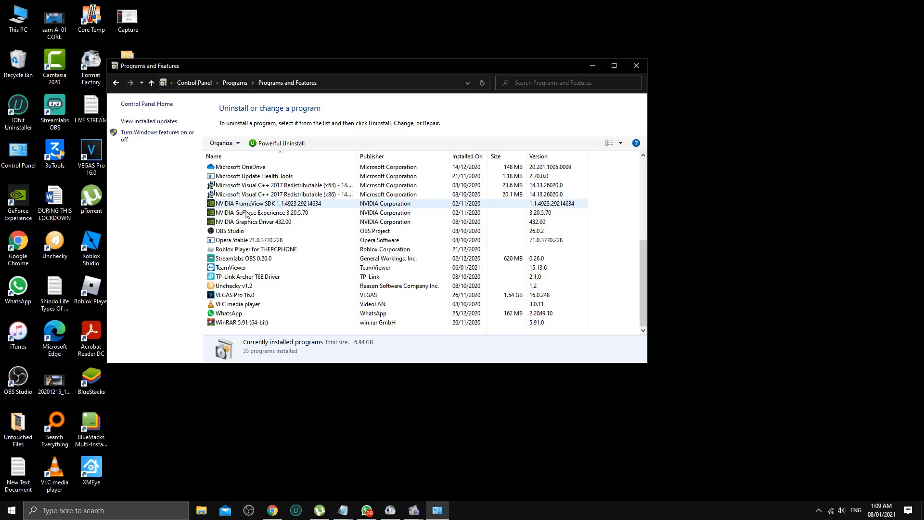
pyautogui.scroll(1, 229, 253)
pyautogui.scroll(-1, 229, 253)
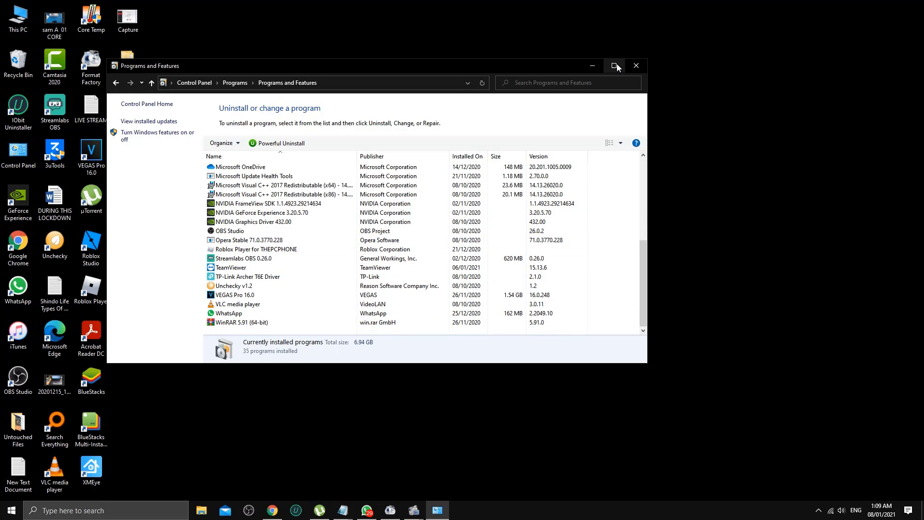
pyautogui.click(634, 67)
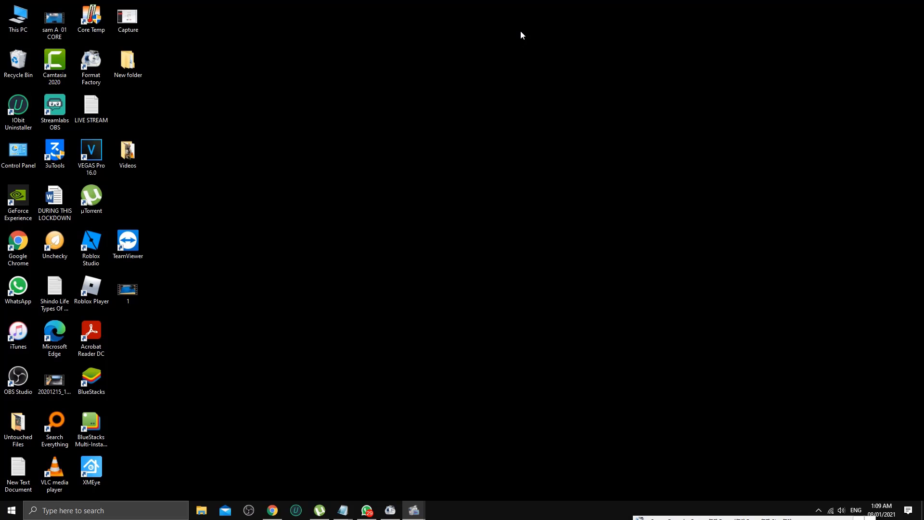
# Reopen Capture.PNG from the desktop in Photos
pyautogui.doubleClick(132, 15)
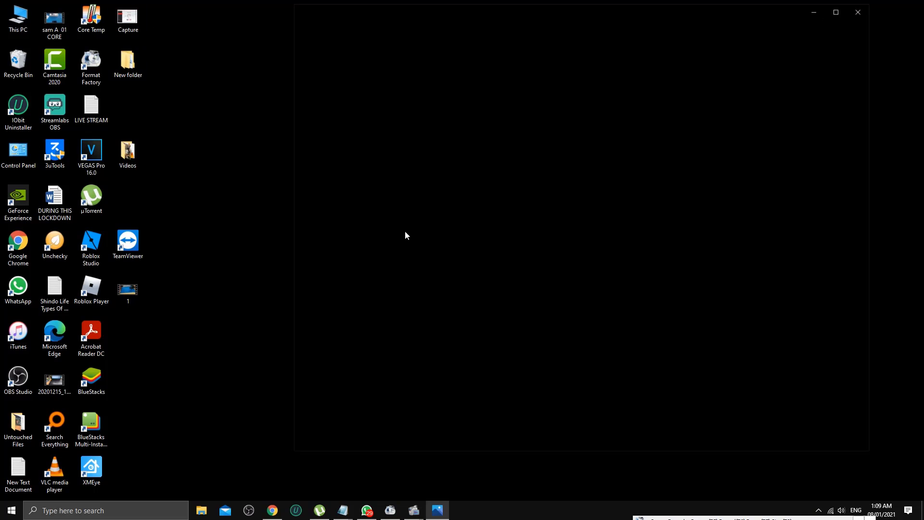